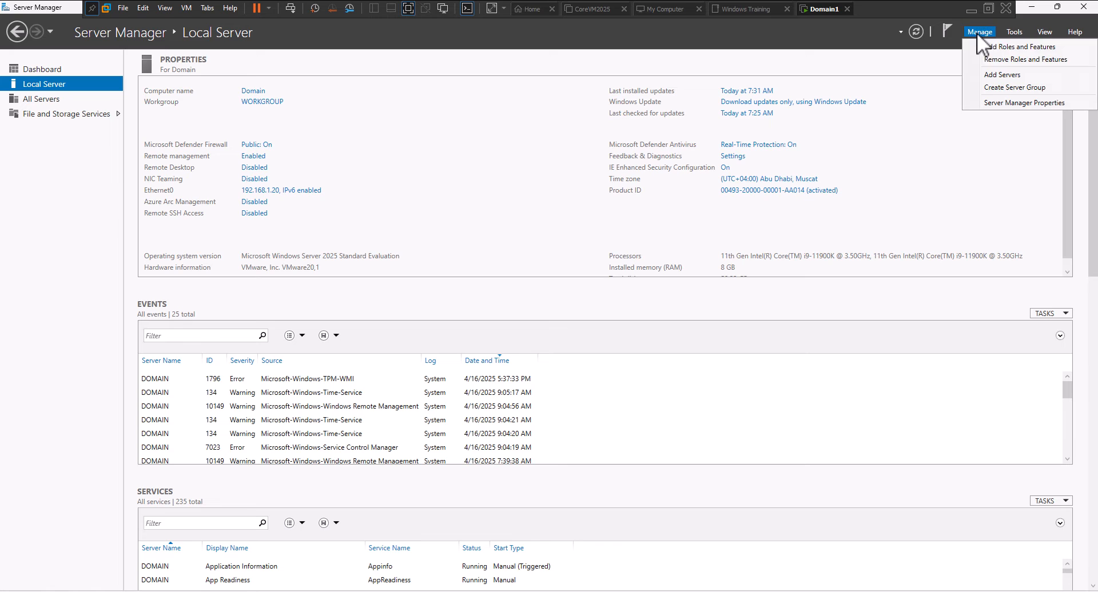
Select the Active Directory Domain Services role on this server, with its required management tools
{"action": "left_click", "coordinate": [982, 50]}
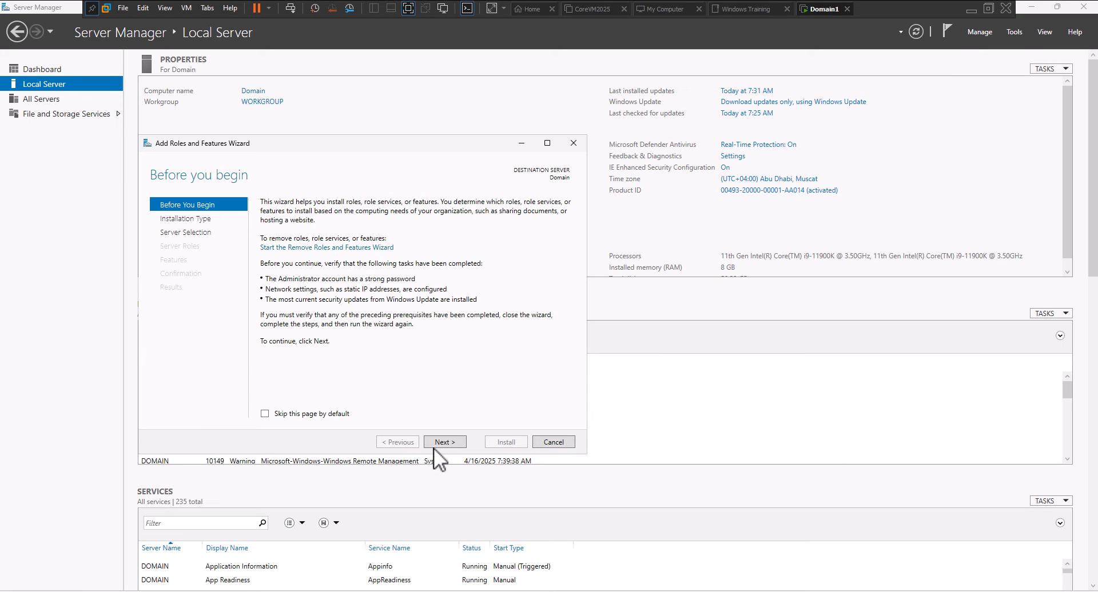
{"action": "left_click", "coordinate": [436, 444]}
{"action": "left_click", "coordinate": [438, 442]}
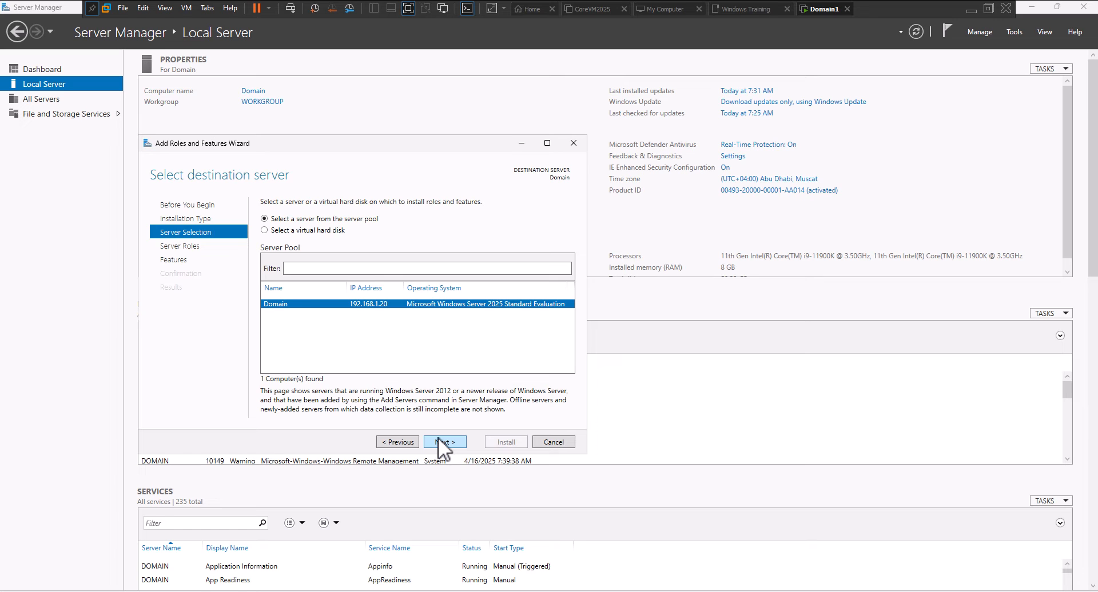
{"action": "left_click", "coordinate": [438, 439]}
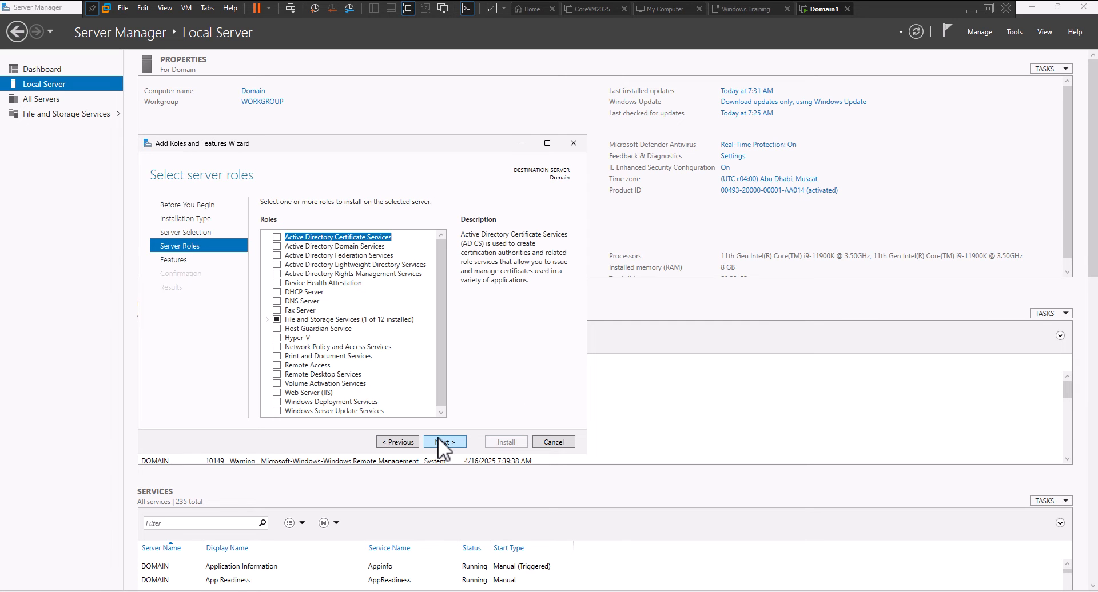
{"action": "left_click", "coordinate": [279, 249]}
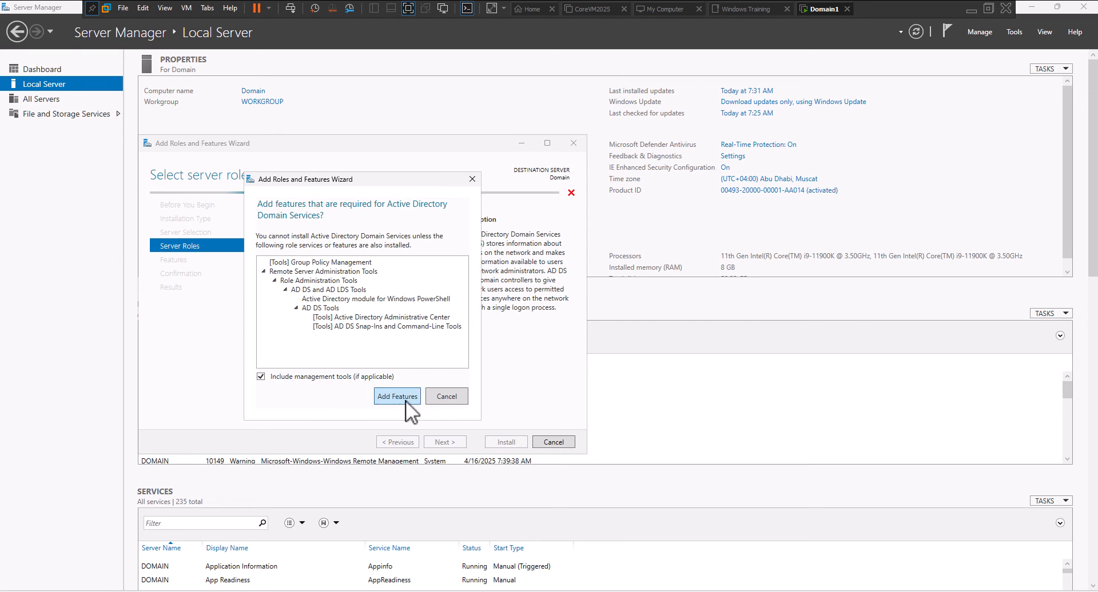
{"action": "left_click", "coordinate": [406, 400]}
Review the features and AD DS pages, then reach the installation confirmation page
{"action": "left_click", "coordinate": [441, 440]}
{"action": "left_click", "coordinate": [441, 441]}
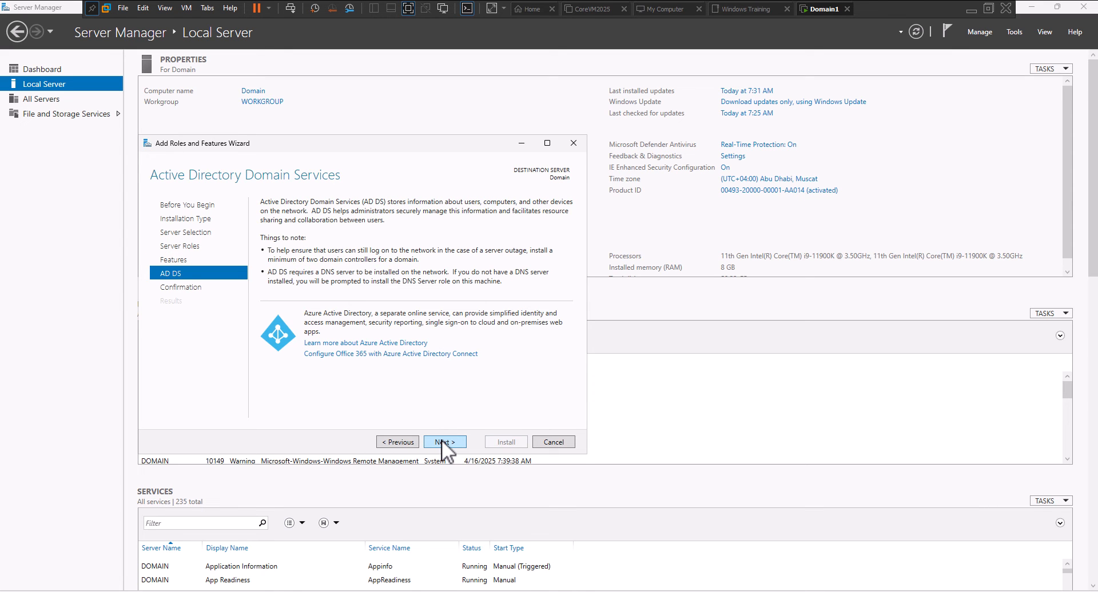
{"action": "left_click", "coordinate": [441, 440]}
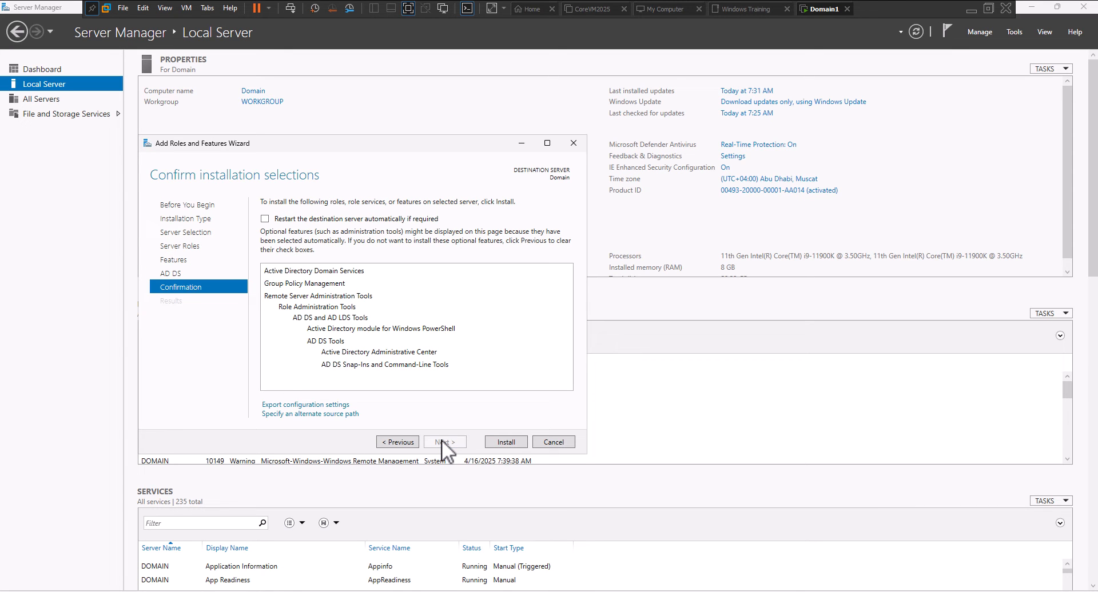
{"action": "left_click", "coordinate": [413, 444]}
{"action": "left_click", "coordinate": [412, 444]}
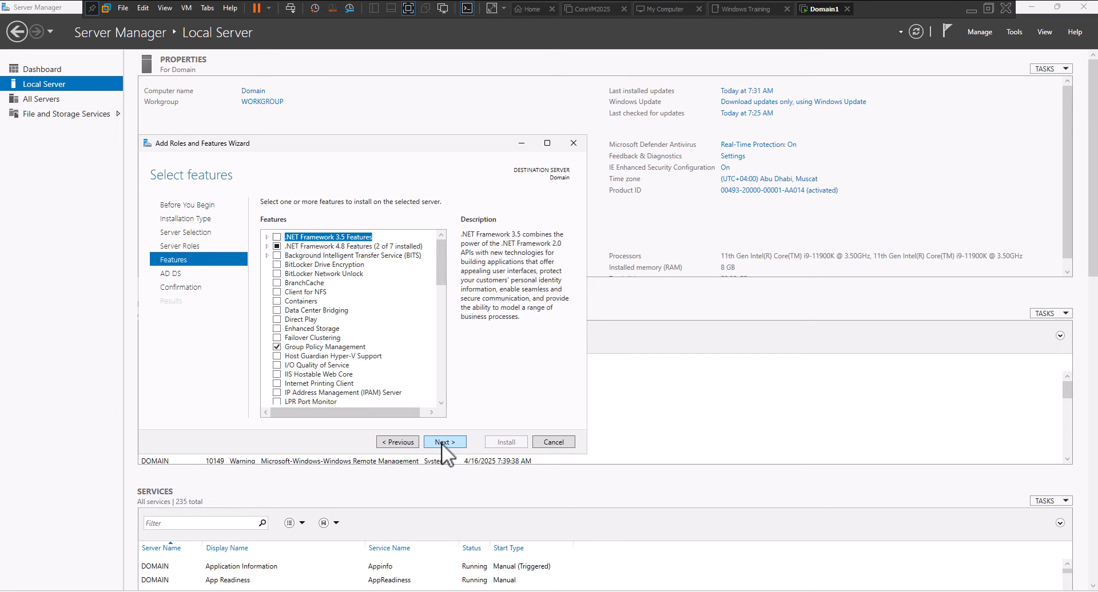
{"action": "left_click", "coordinate": [442, 443]}
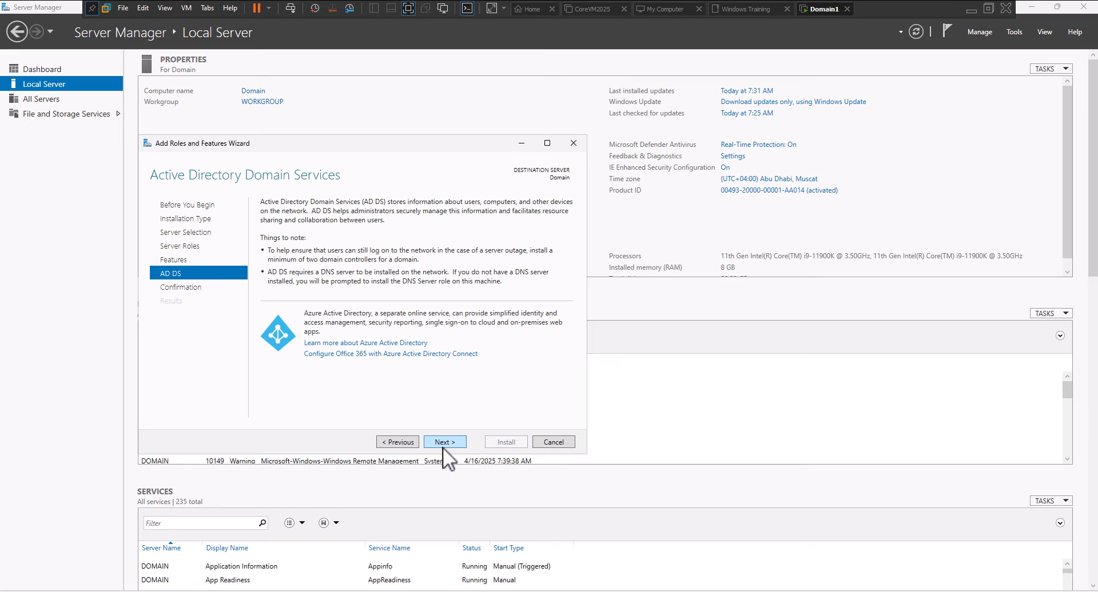
{"action": "left_click", "coordinate": [444, 444]}
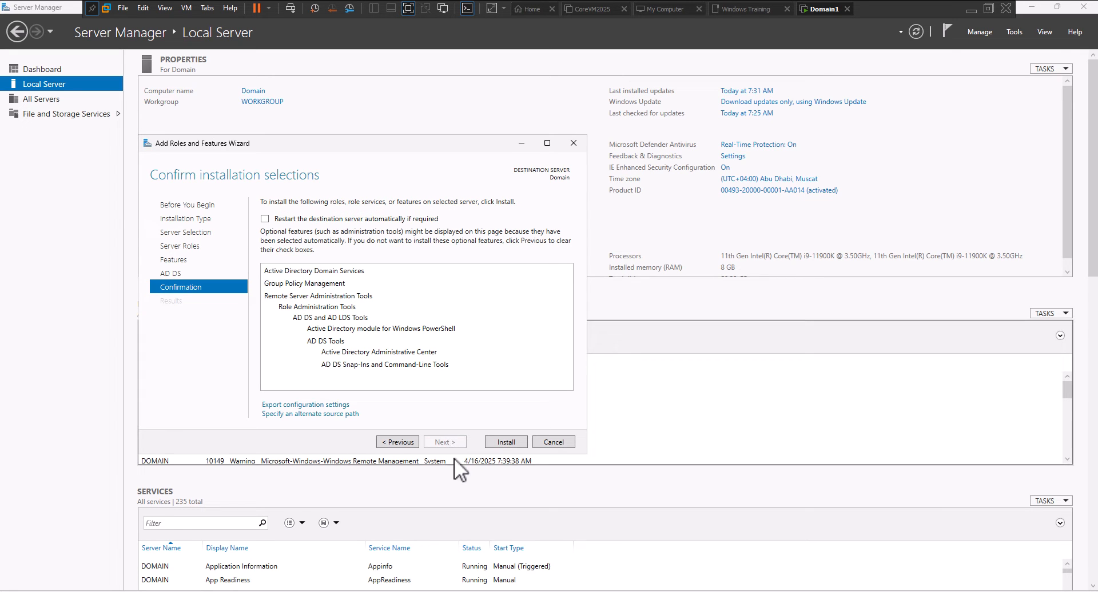
Start installing the Active Directory Domain Services role and its management tools
{"action": "left_click", "coordinate": [506, 442]}
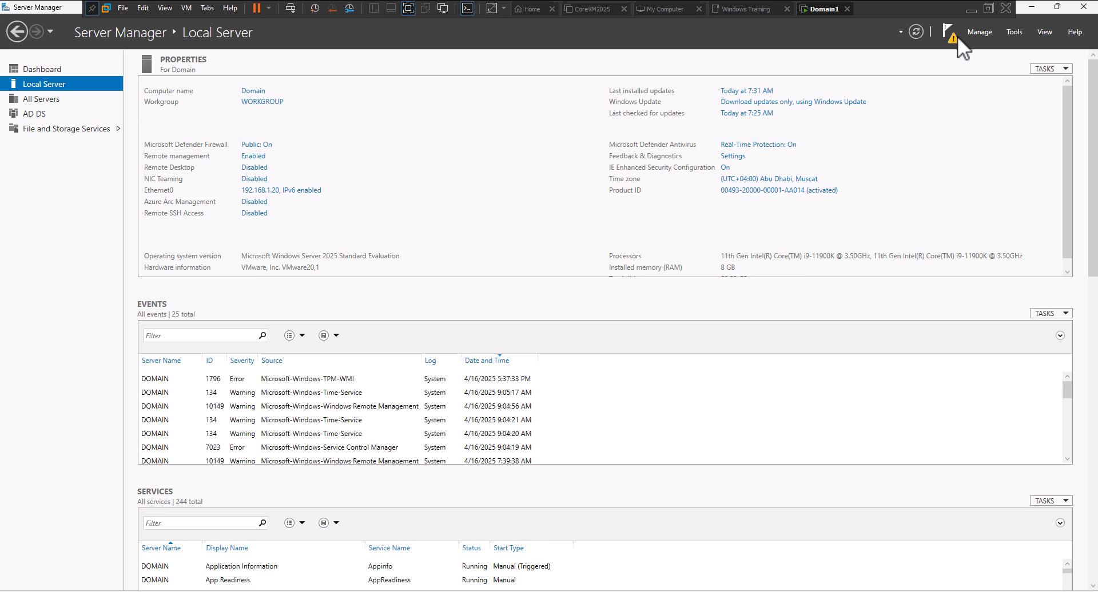
From the post-deployment notice, configure promotion as a new forest with root domain itproguide.com
{"action": "left_click", "coordinate": [956, 36]}
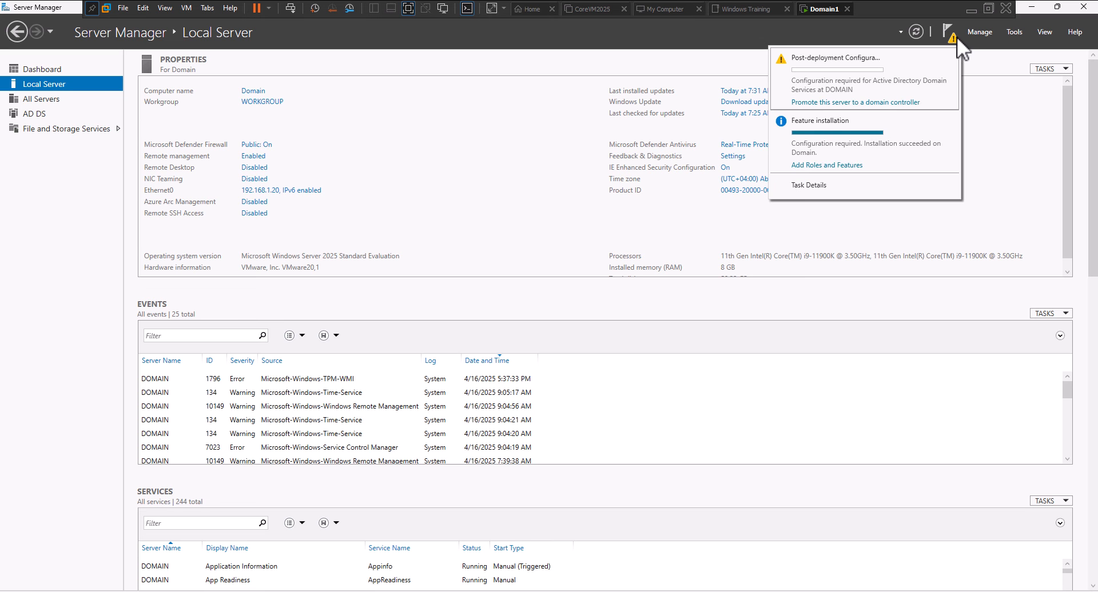
{"action": "left_click", "coordinate": [886, 103]}
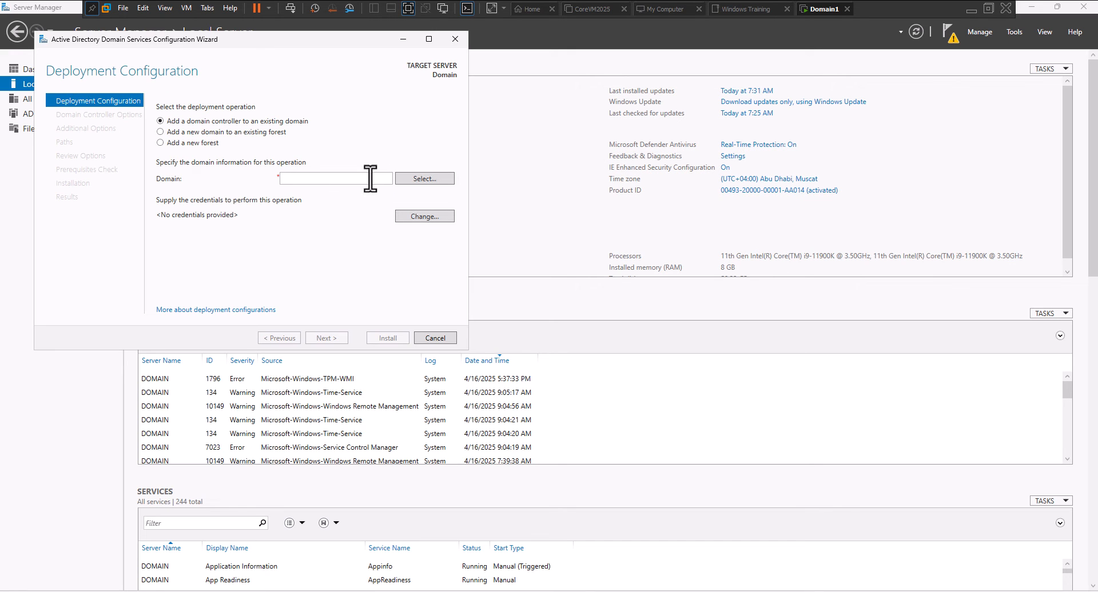
{"action": "left_click", "coordinate": [206, 143]}
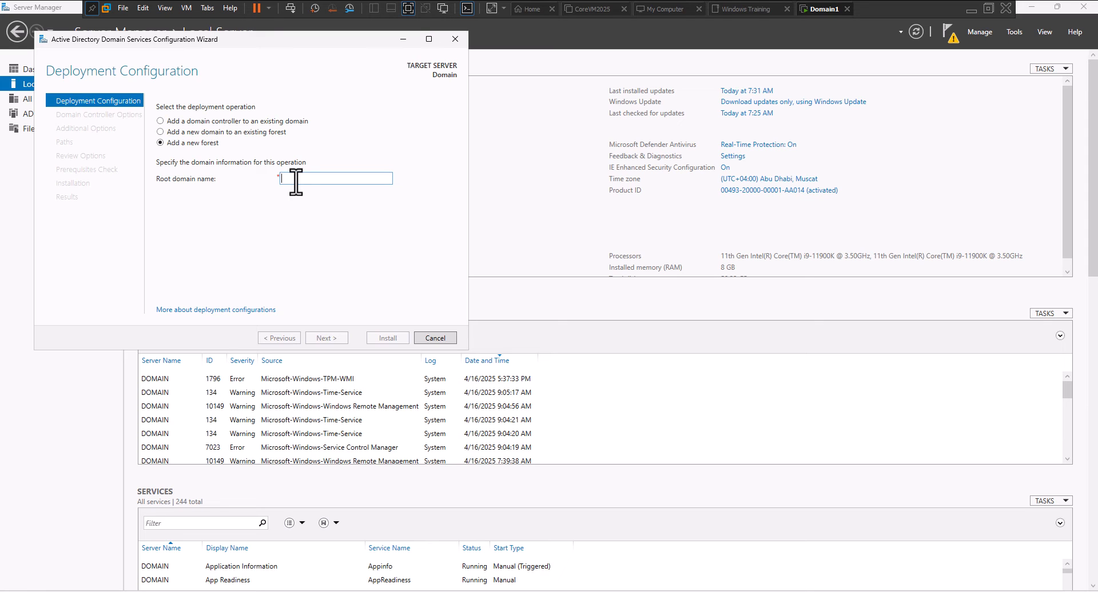
{"action": "type", "text": "itproguide"}
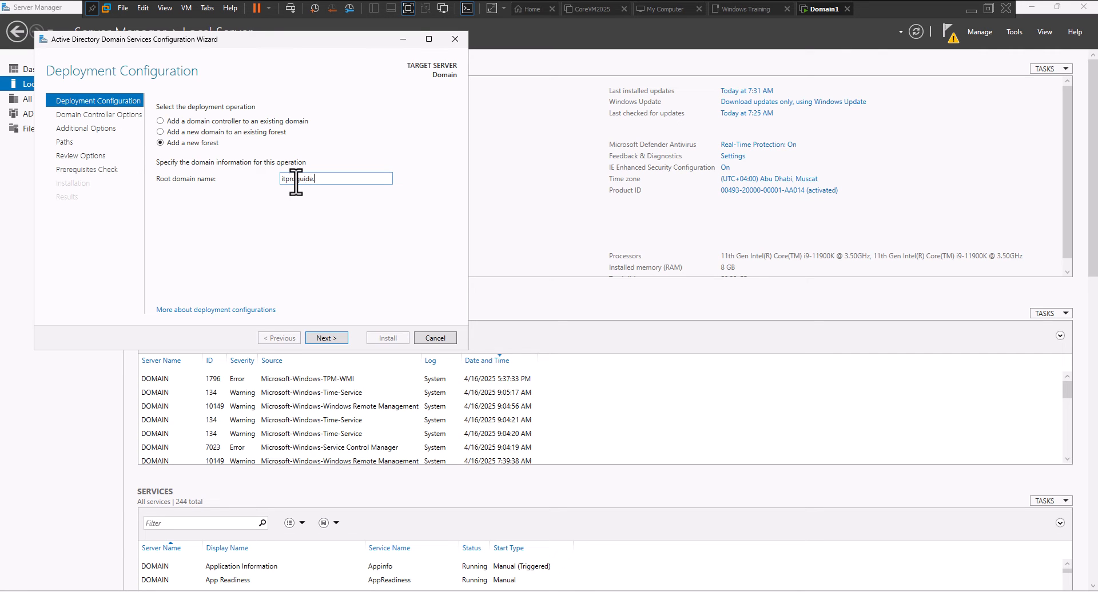
{"action": "key", "text": "BackSpace"}
{"action": "key", "text": "BackSpace"}
{"action": "key", "text": "BackSpace"}
{"action": "type", "text": "ide.com"}
{"action": "left_click", "coordinate": [318, 336]}
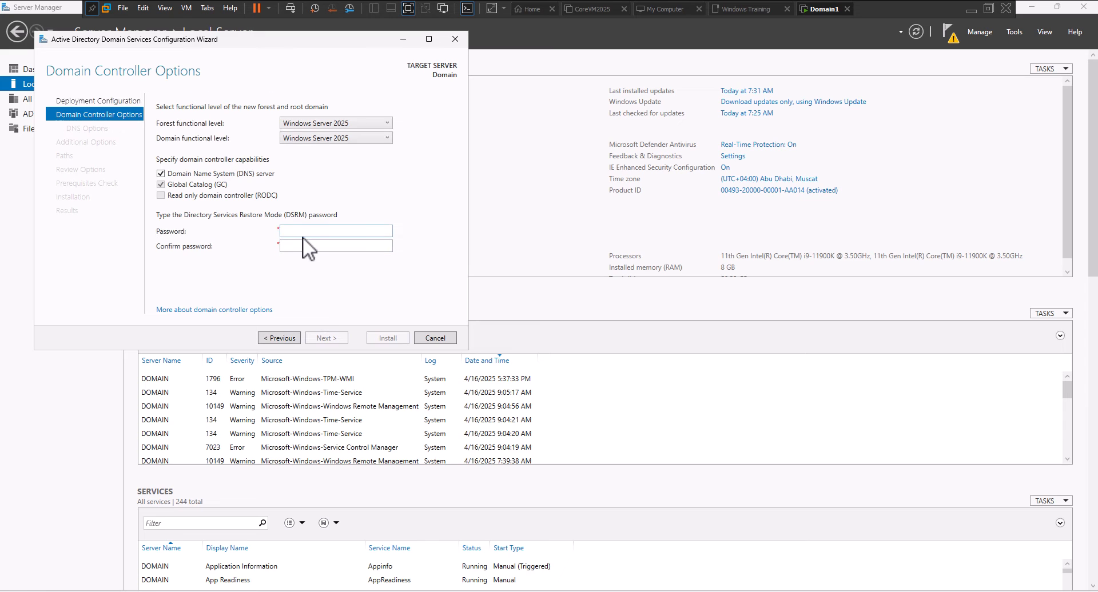
Keep Windows Server 2025 as both the forest and domain functional level
{"action": "left_click", "coordinate": [334, 121]}
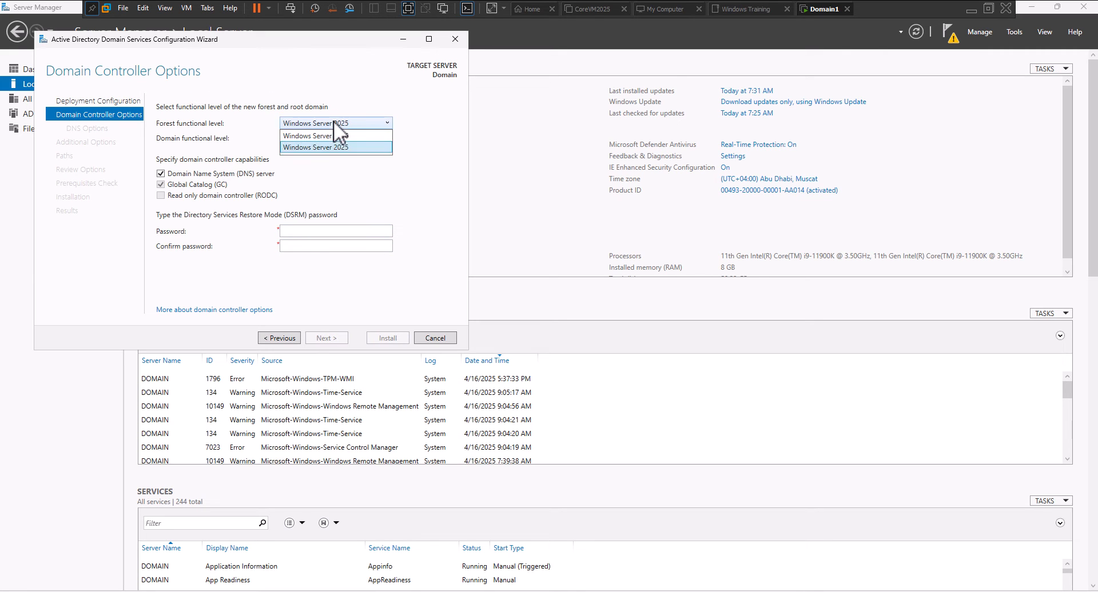
{"action": "left_click", "coordinate": [334, 121]}
{"action": "left_click", "coordinate": [335, 139]}
{"action": "left_click", "coordinate": [335, 140]}
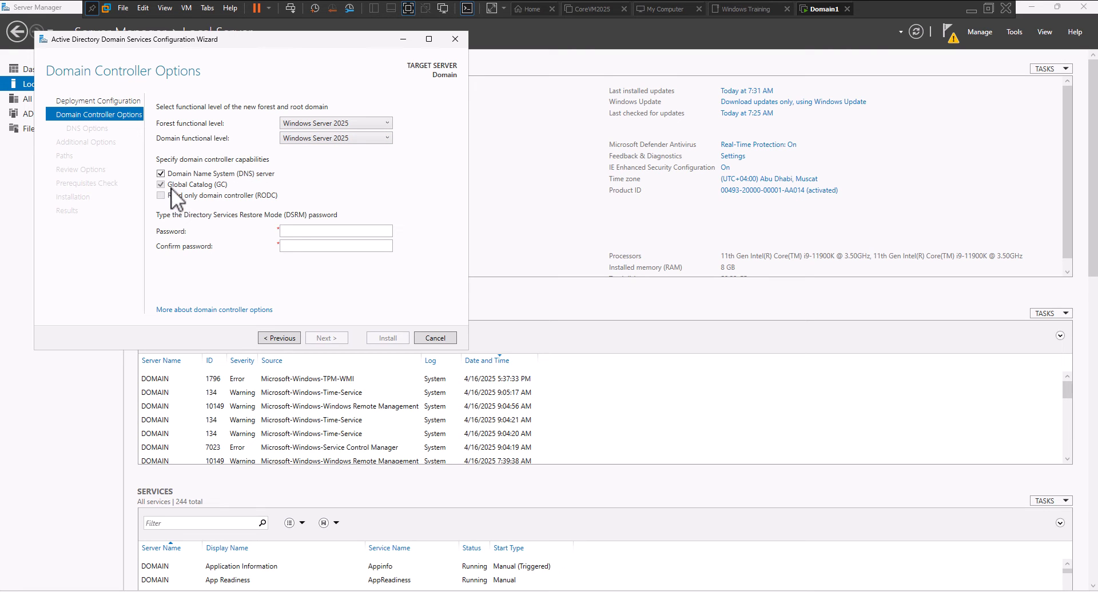
Enter and confirm the DSRM password, then proceed to DNS Options
{"action": "left_click", "coordinate": [295, 232]}
{"action": "type", "text": "P@ssw0rd"}
{"action": "key", "text": "Tab"}
{"action": "type", "text": "P@ssw0rd"}
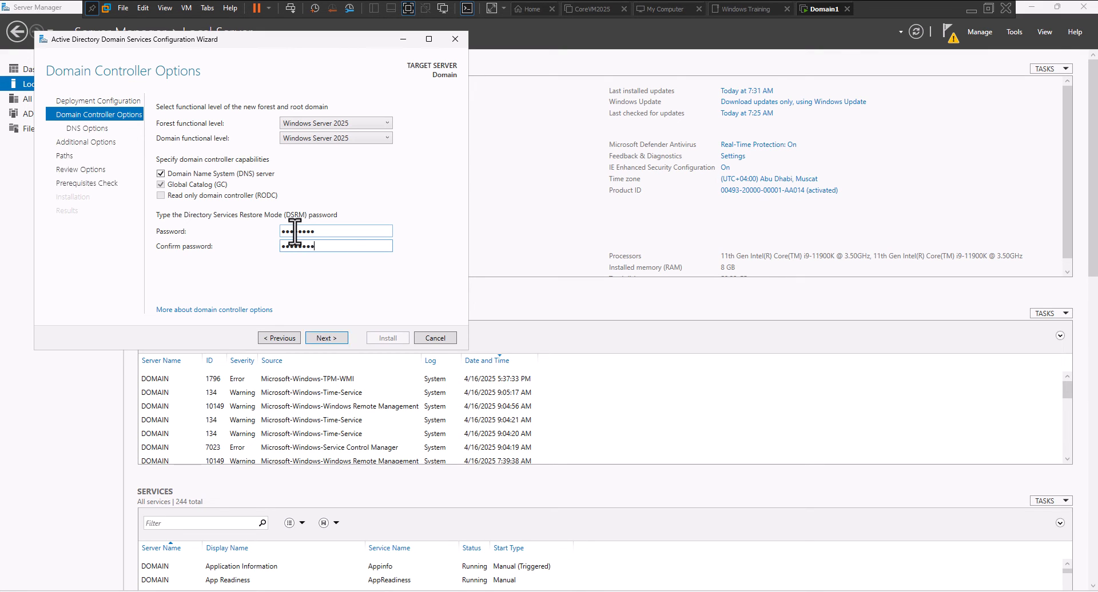
{"action": "left_click", "coordinate": [324, 338]}
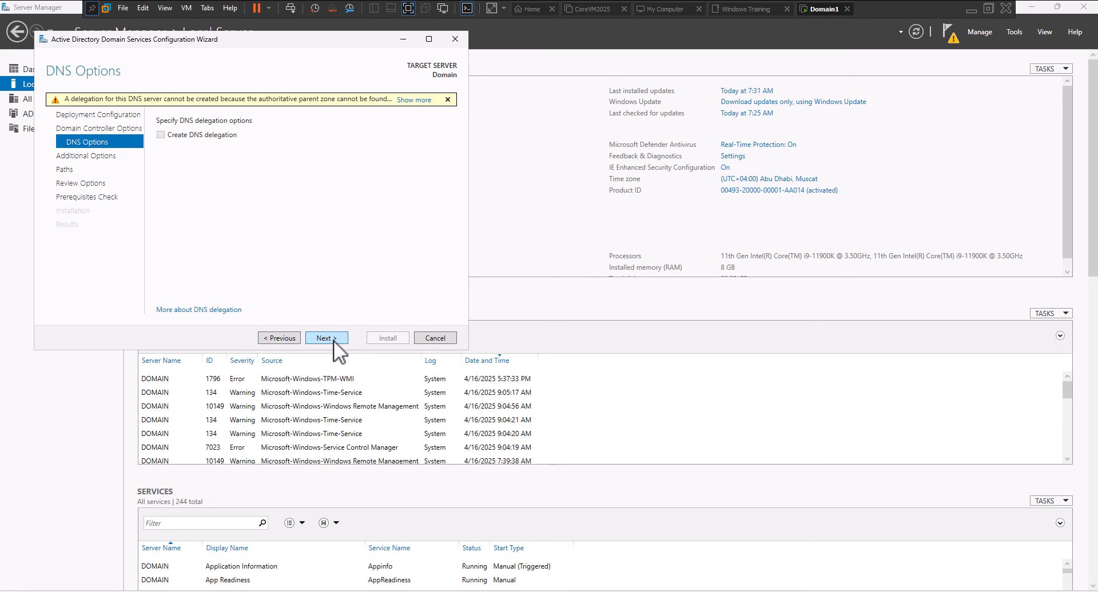
Accept default DNS options, the ITPROGUIDE NetBIOS name, and the default database, log and SYSVOL paths
{"action": "left_click", "coordinate": [325, 338]}
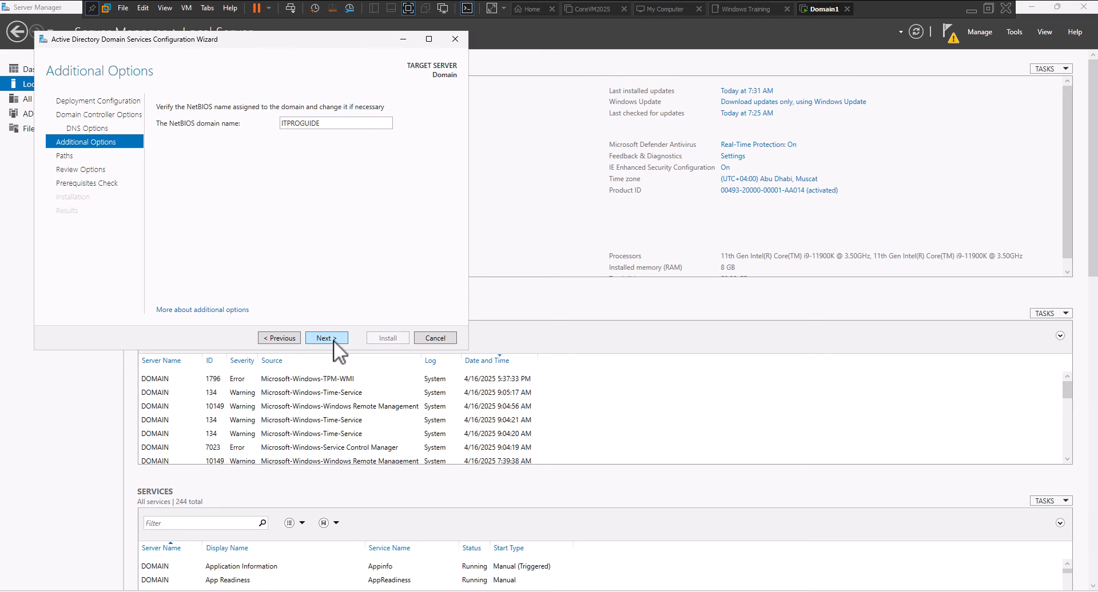
{"action": "left_click", "coordinate": [323, 338]}
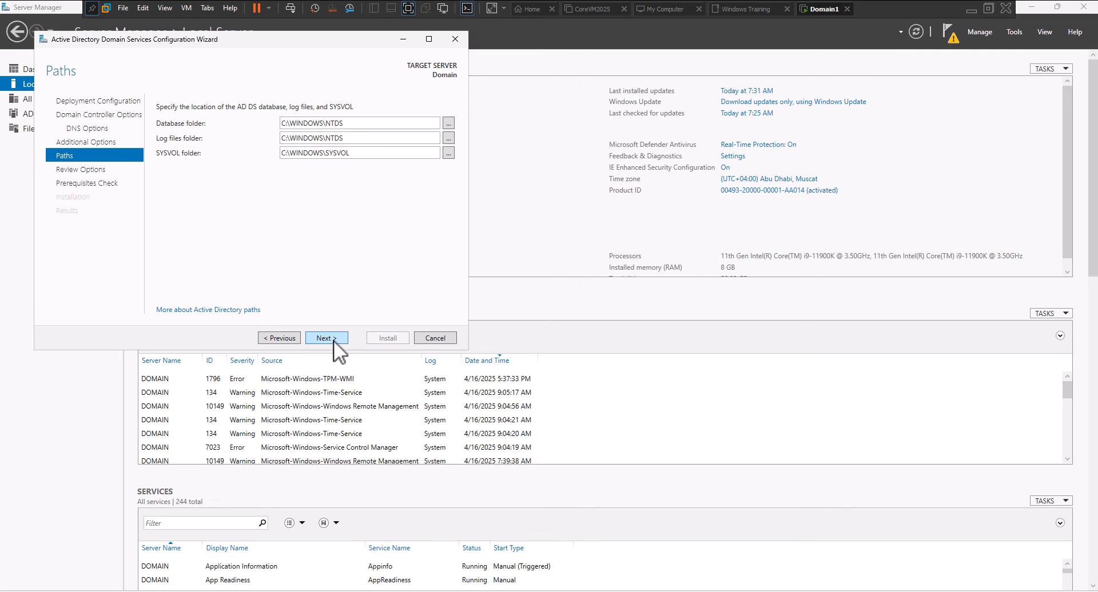
{"action": "left_click", "coordinate": [334, 341]}
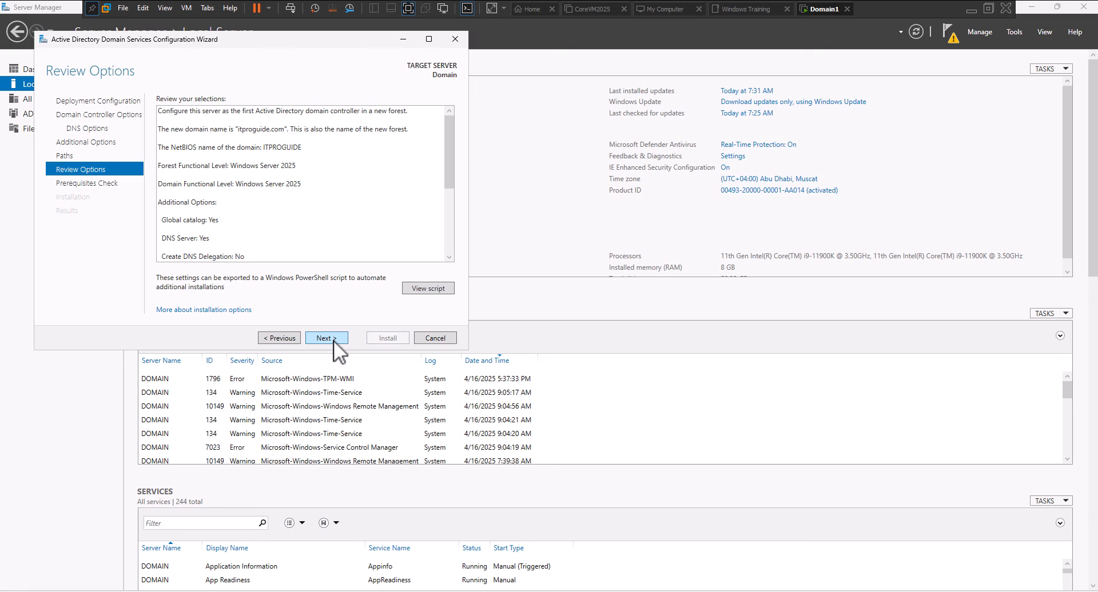
Open the PowerShell deployment script in Notepad, select it all, then minimize Notepad
{"action": "left_click", "coordinate": [448, 287]}
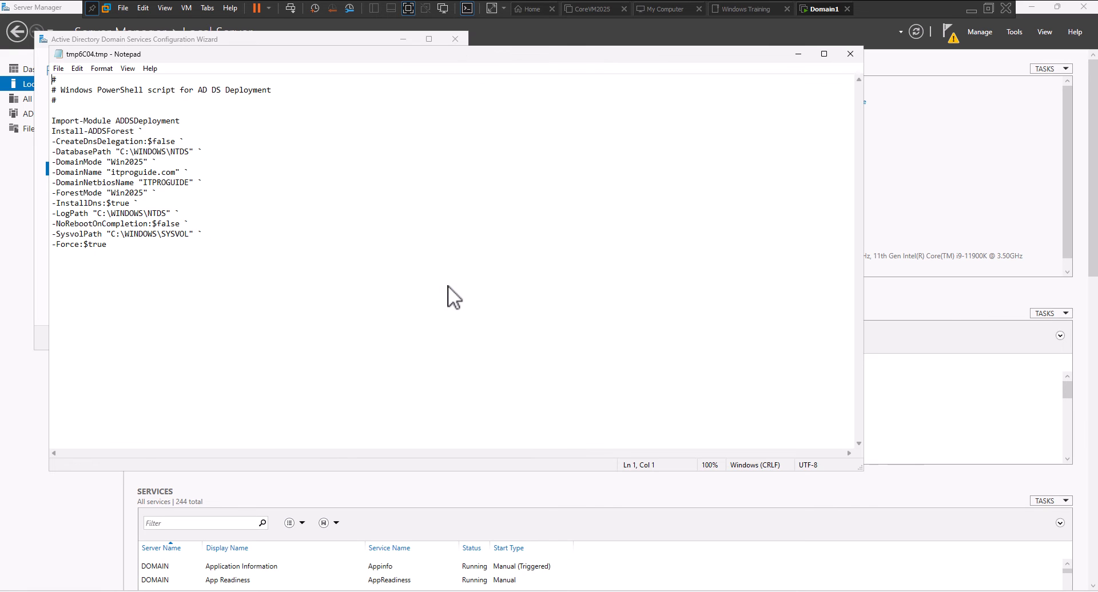
{"action": "left_click_drag", "start_coordinate": [285, 254], "coordinate": [42, 83]}
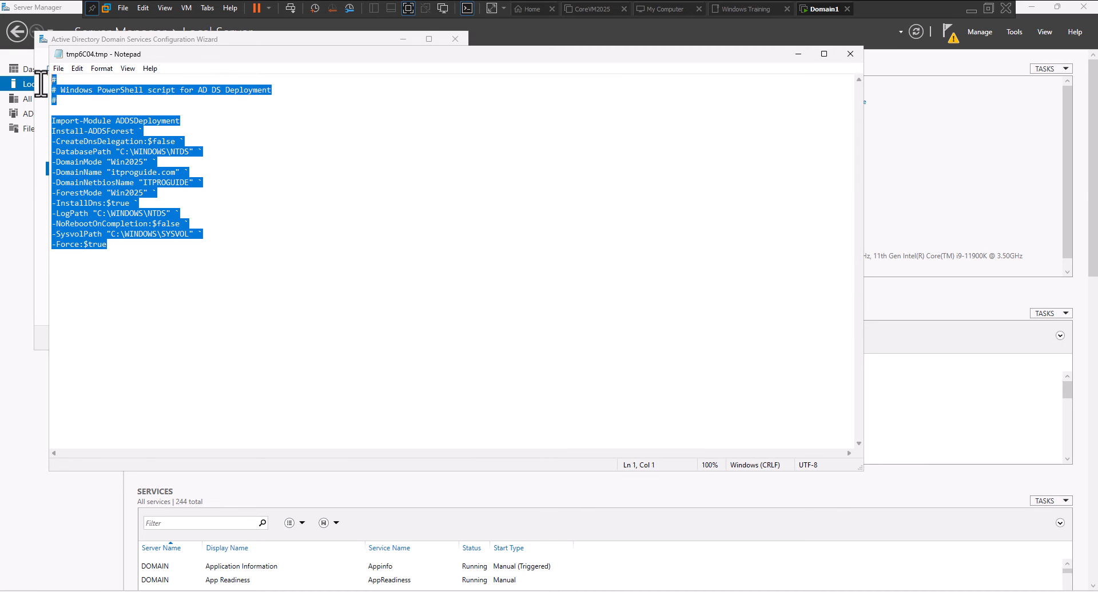
{"action": "left_click", "coordinate": [796, 55]}
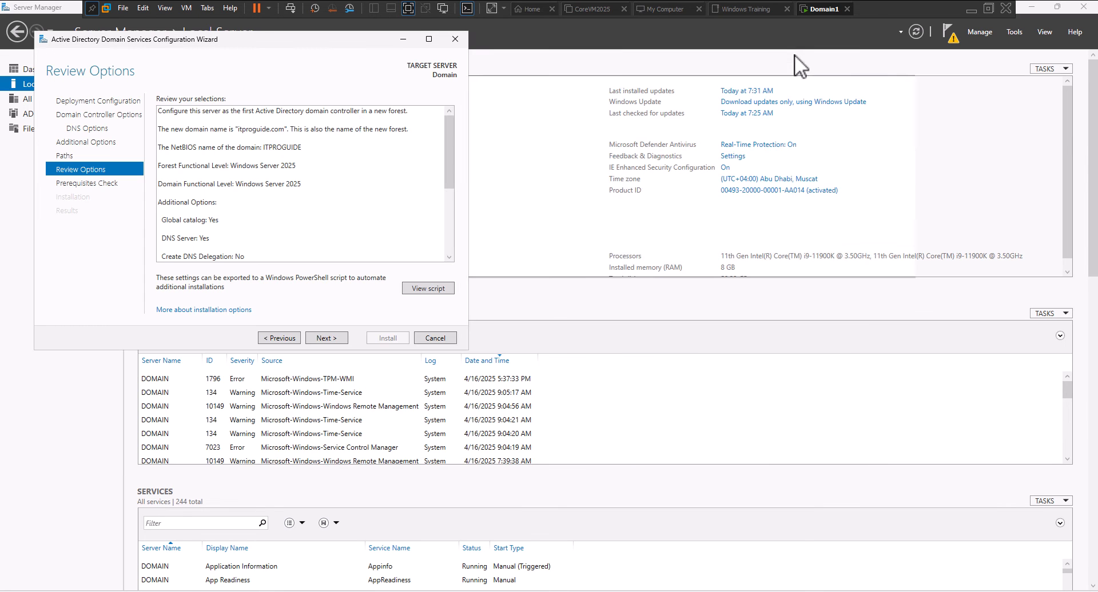
Run the prerequisites check and install AD DS, acknowledging the sign-out notice before the restart
{"action": "left_click", "coordinate": [331, 336]}
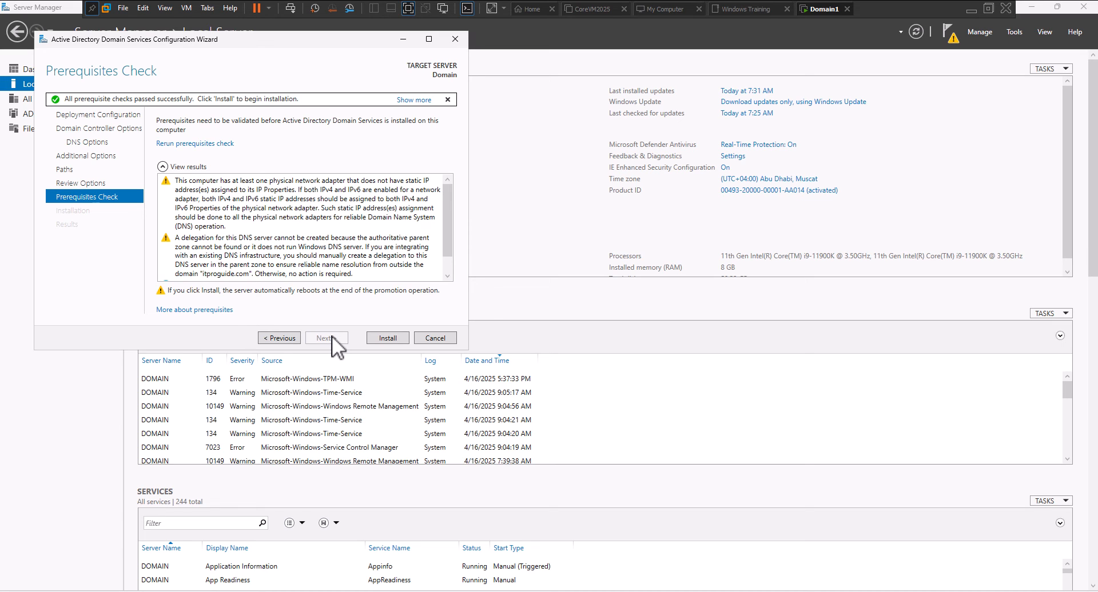
{"action": "left_click", "coordinate": [380, 338]}
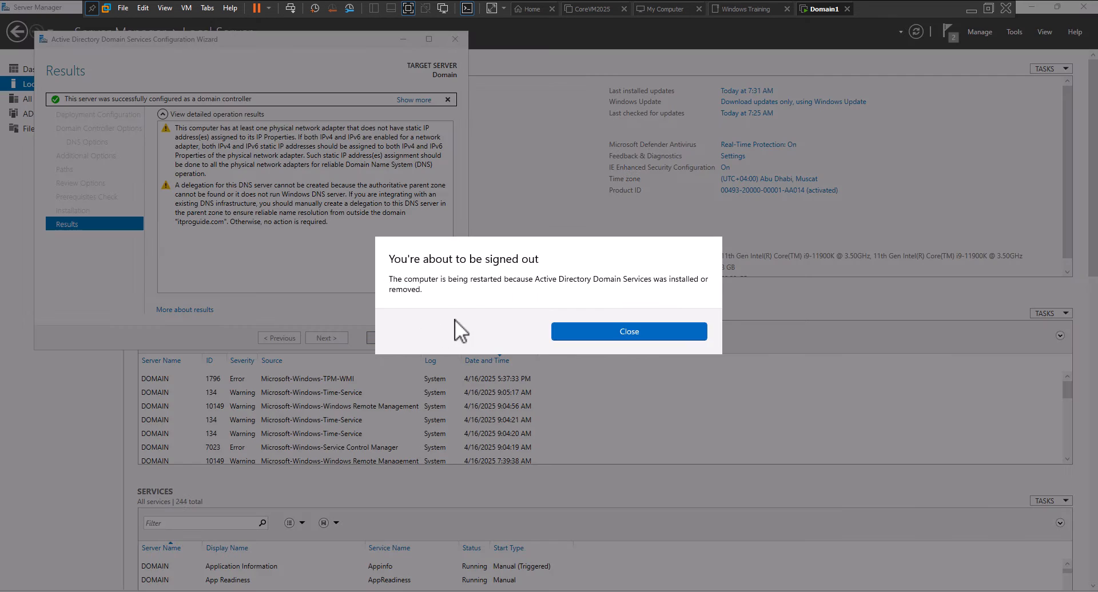
{"action": "left_click", "coordinate": [621, 331]}
{"action": "left_click", "coordinate": [398, 338]}
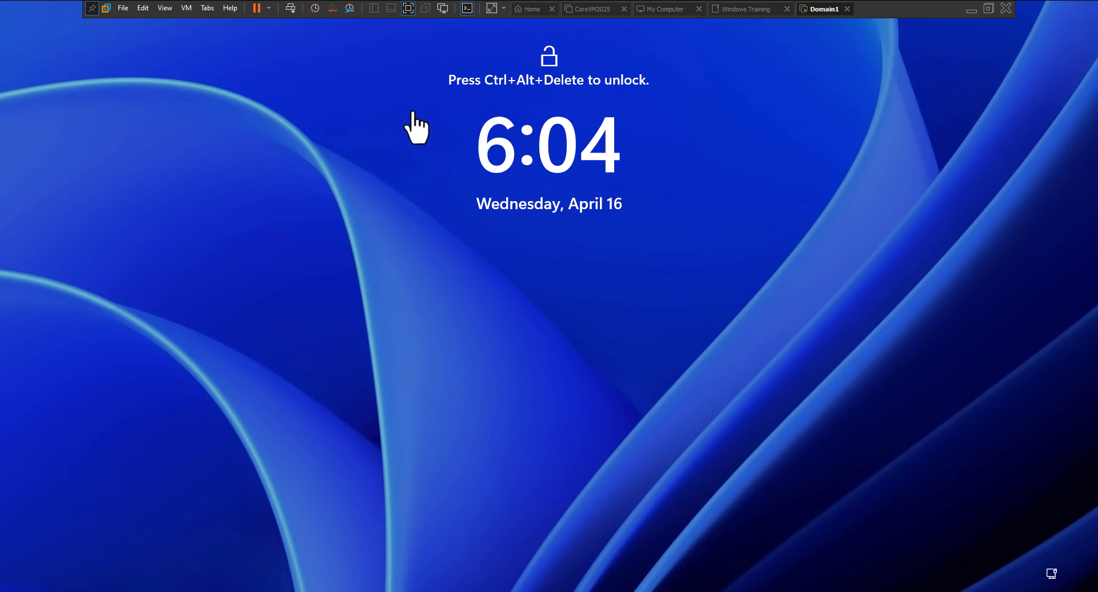
Send Ctrl+Alt+Del and sign in as ITPROGUIDE\Administrator with the account password
{"action": "left_click", "coordinate": [290, 9]}
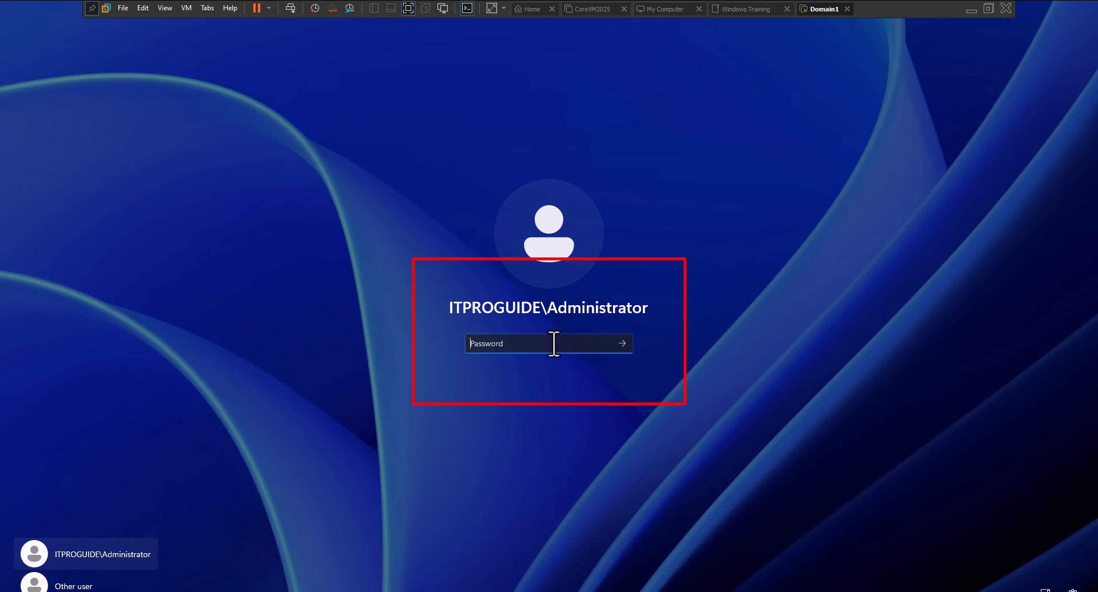
{"action": "type", "text": "•"}
{"action": "key", "text": "BackSpace"}
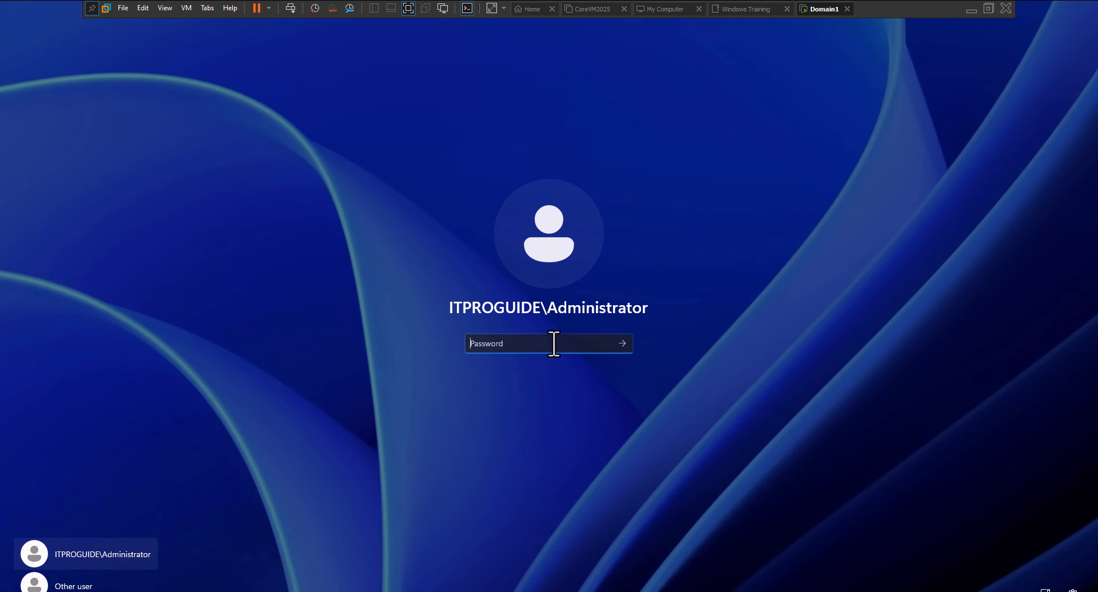
{"action": "type", "text": "••••••••"}
{"action": "key", "text": "Return"}
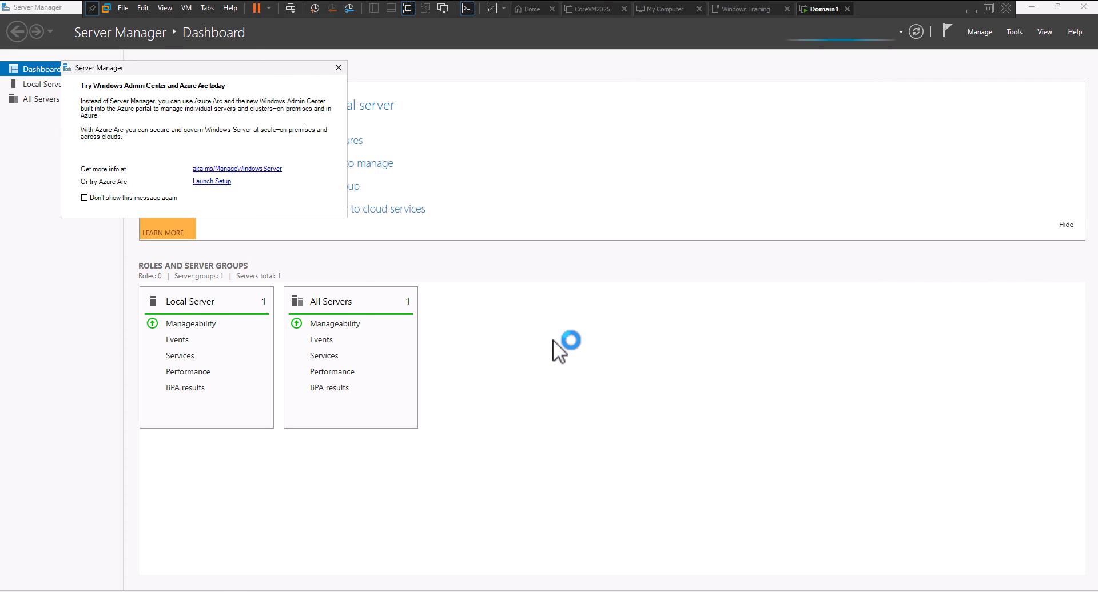
Close the Windows Admin Center popup and show the AD DS page for server DOMAIN
{"action": "left_click", "coordinate": [338, 67]}
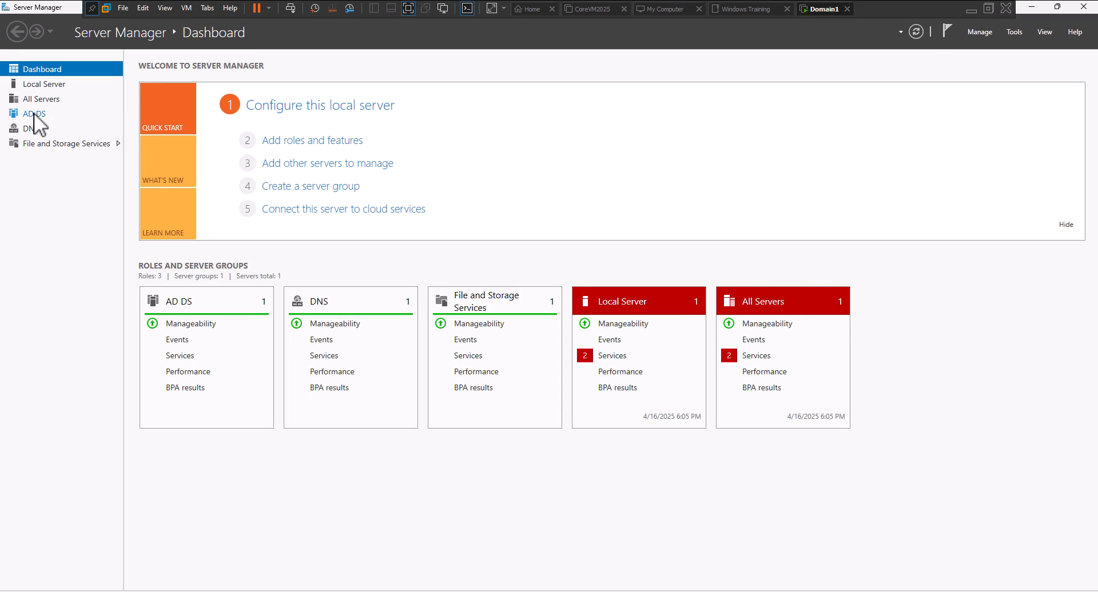
{"action": "left_click", "coordinate": [34, 113]}
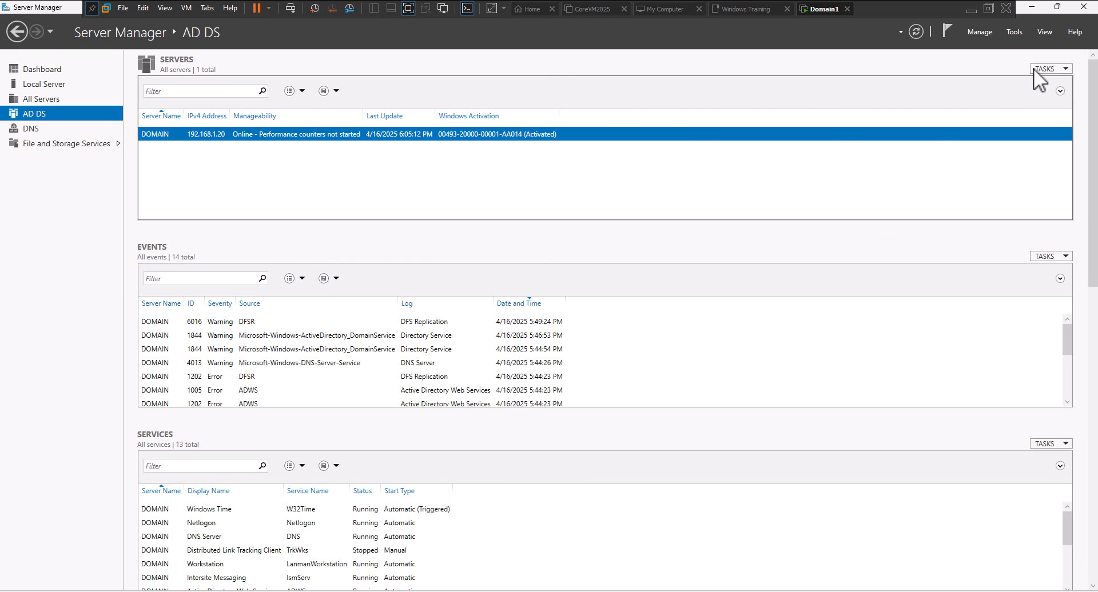
Launch Active Directory Users and Computers and list the itproguide.com Users container's accounts and groups
{"action": "left_click", "coordinate": [1015, 32]}
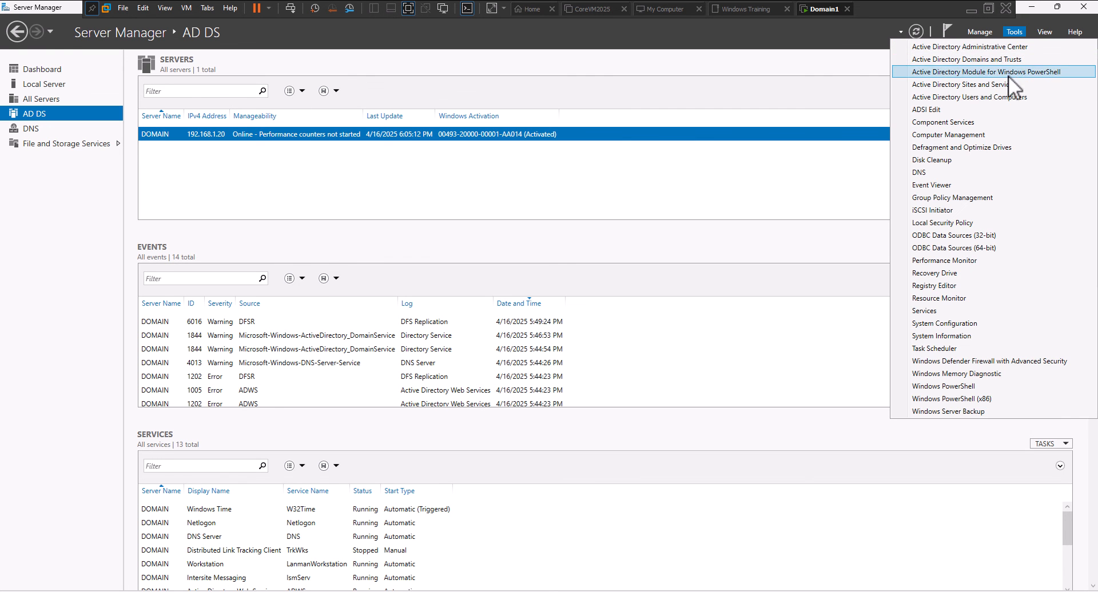
{"action": "left_click", "coordinate": [1005, 95]}
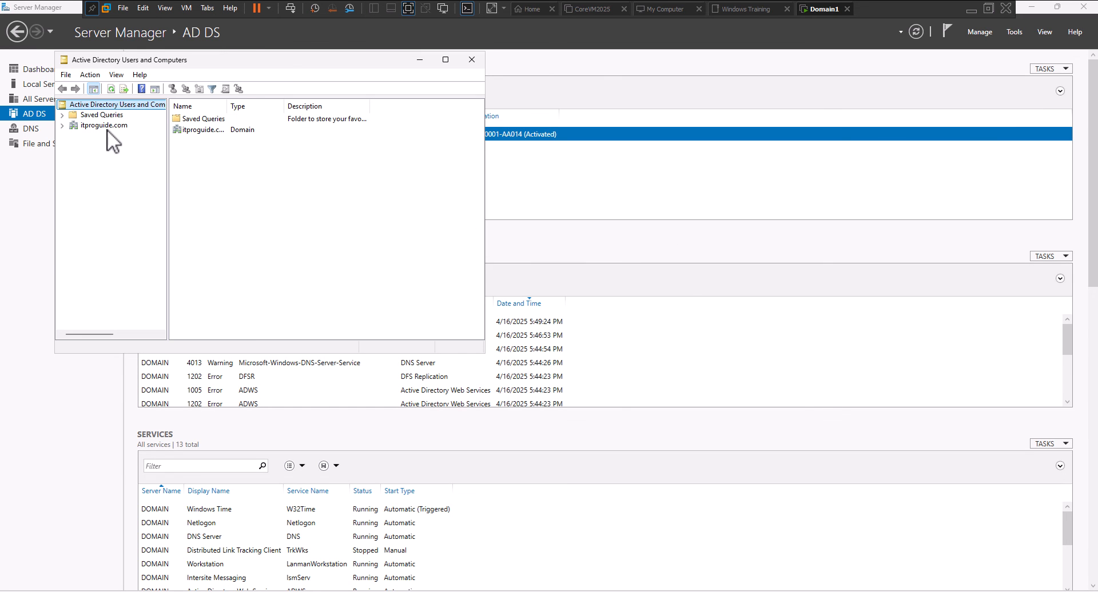
{"action": "left_click", "coordinate": [107, 126]}
{"action": "double_click", "coordinate": [186, 173]}
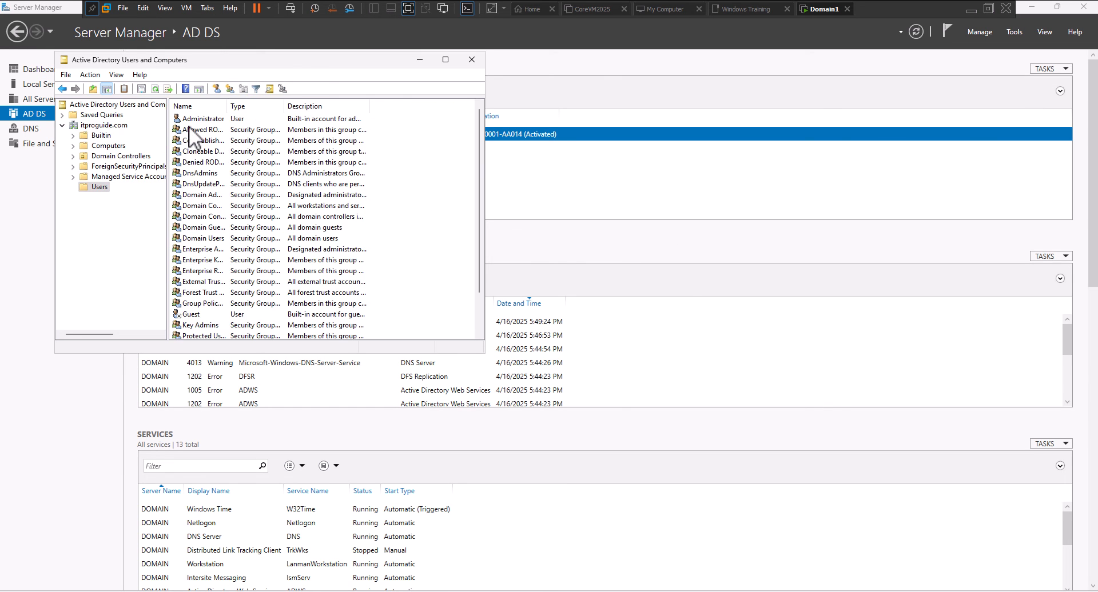
{"action": "scroll", "coordinate": [199, 260], "scroll_direction": "down", "scroll_amount": 2}
{"action": "scroll", "coordinate": [204, 273], "scroll_direction": "up", "scroll_amount": 2}
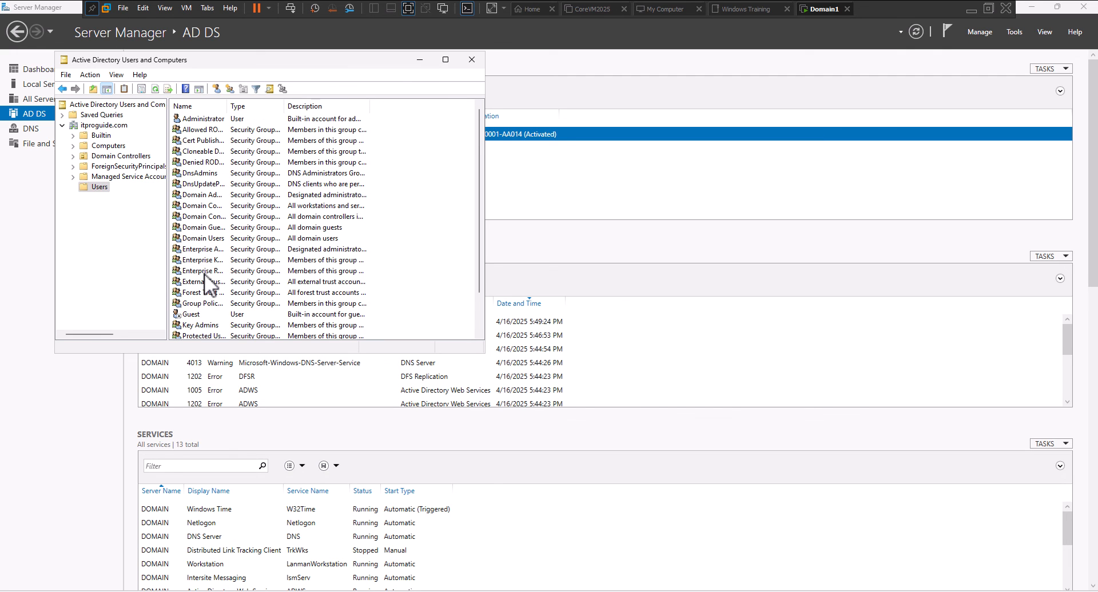